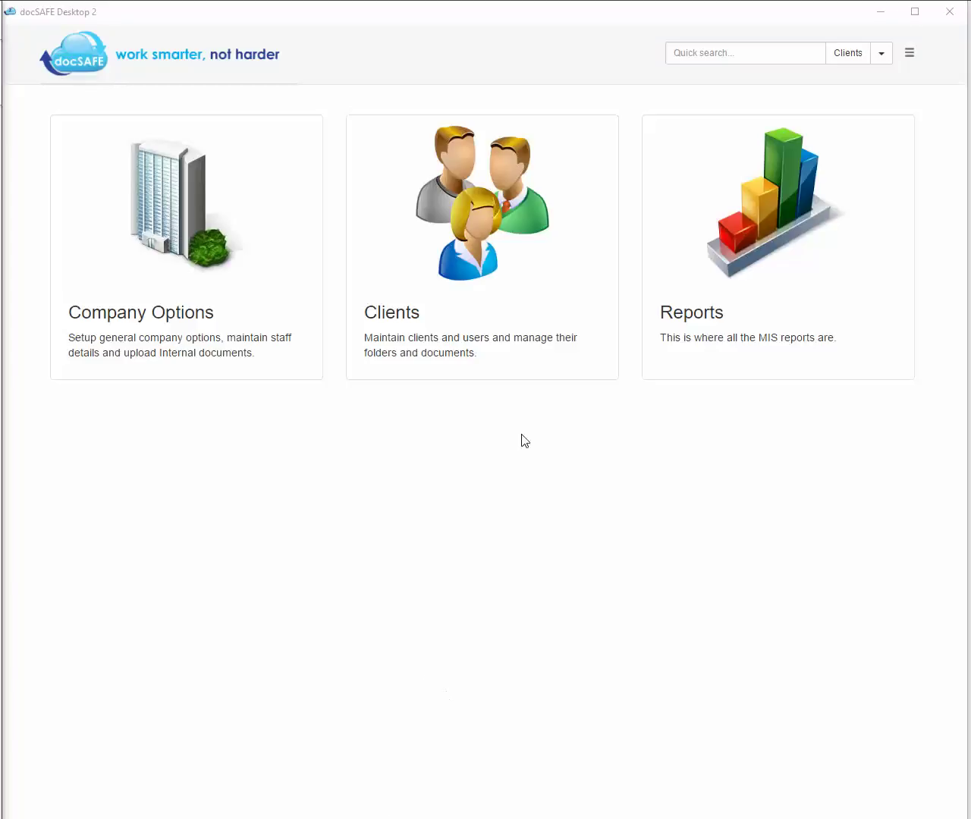
# - Load the 20-page Fact Find Personal dynamic form and move to page 2, Personal Details
pyautogui.click(504, 318)
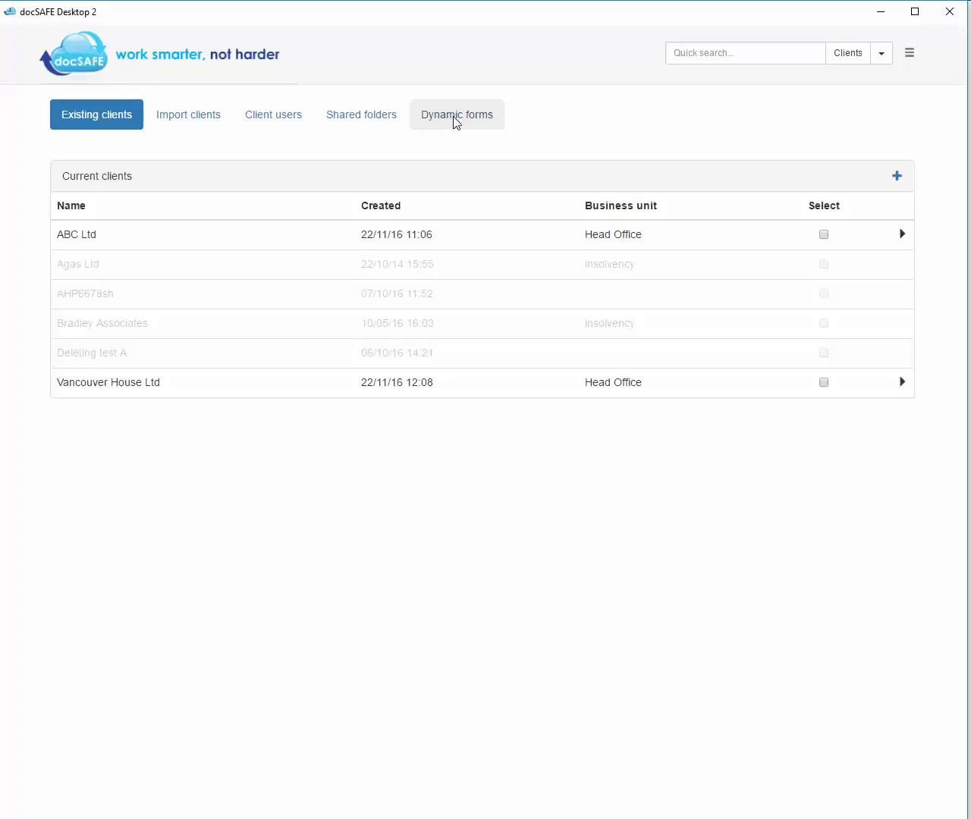
pyautogui.click(454, 121)
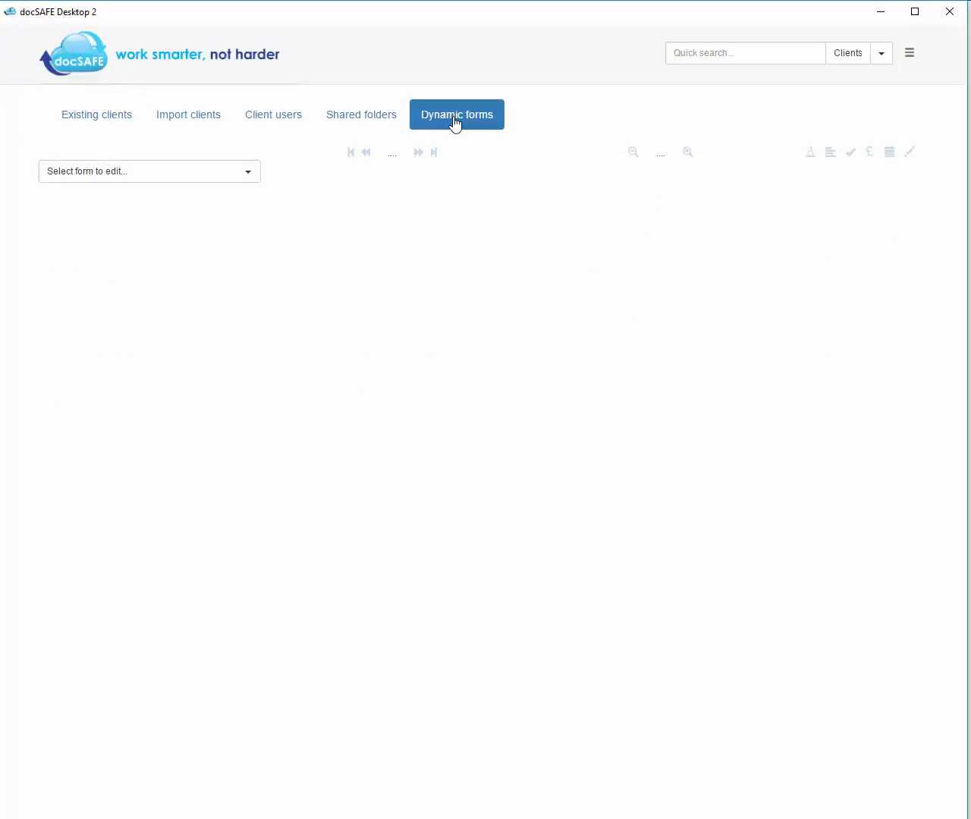
pyautogui.click(247, 179)
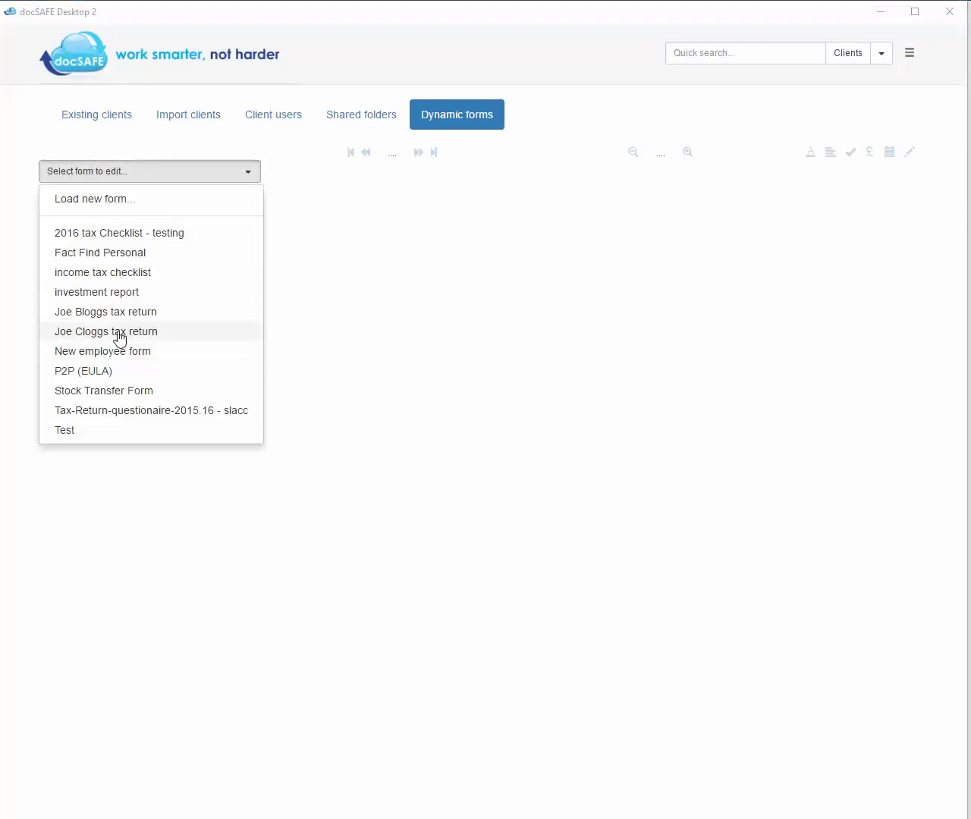
pyautogui.click(116, 254)
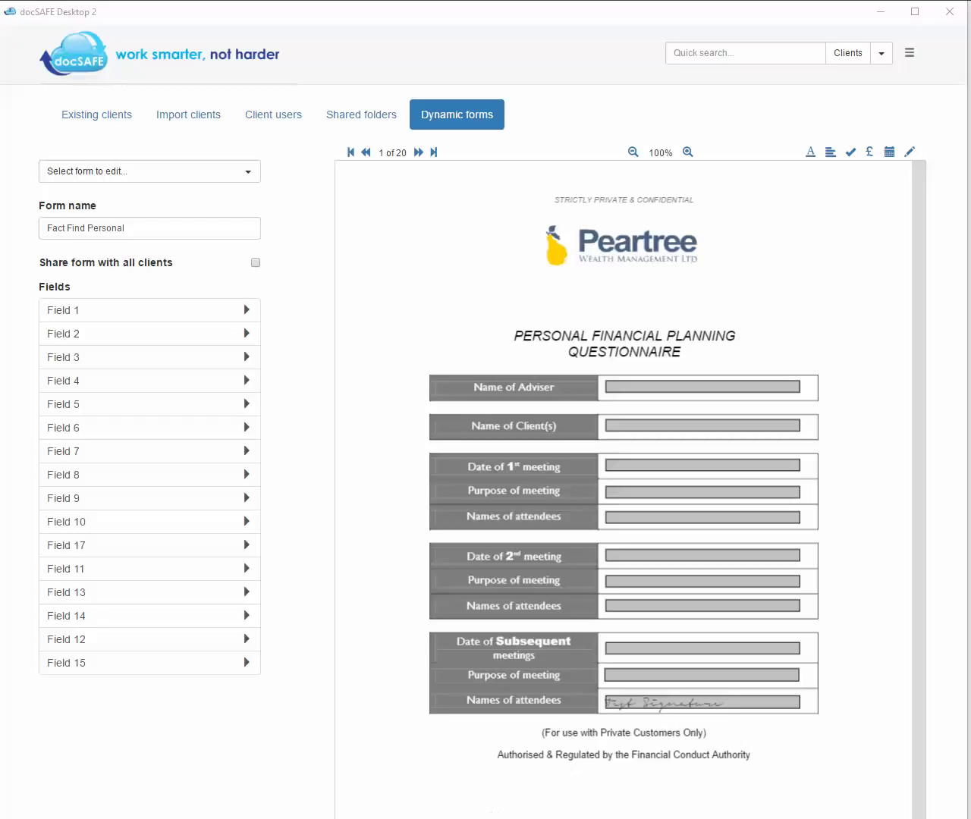
pyautogui.click(417, 152)
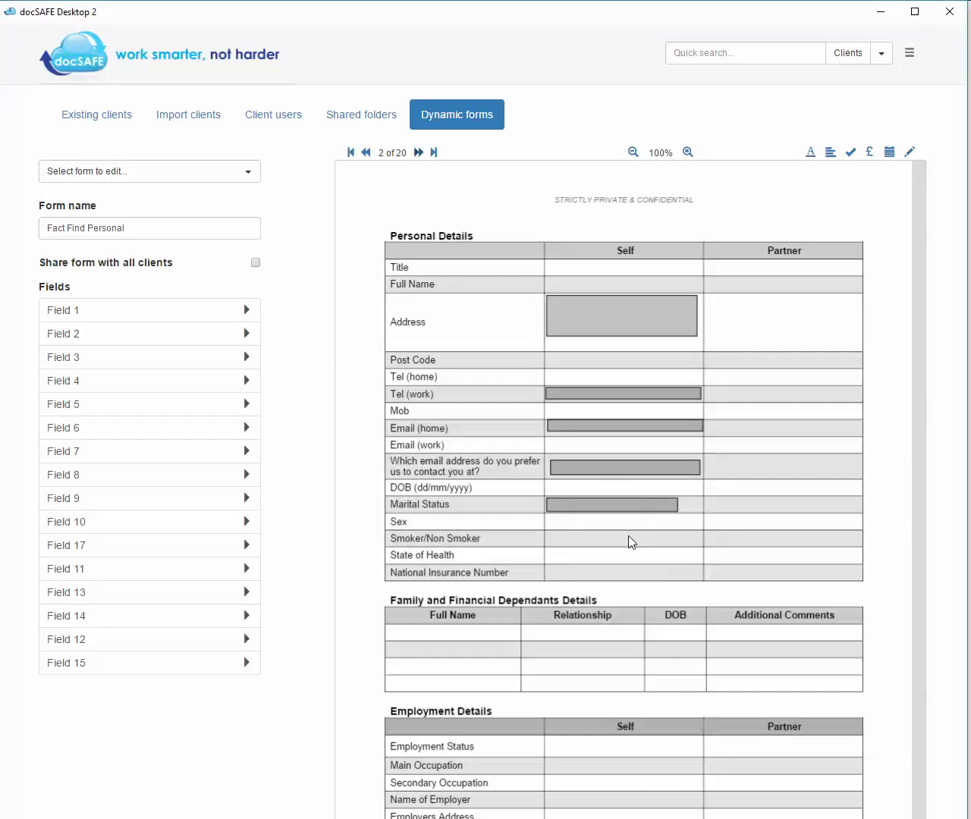
# - Add Field 17, a single-line text field of width 148 at 10 pt, in the Smoker/Non Smoker Self cell
pyautogui.click(810, 154)
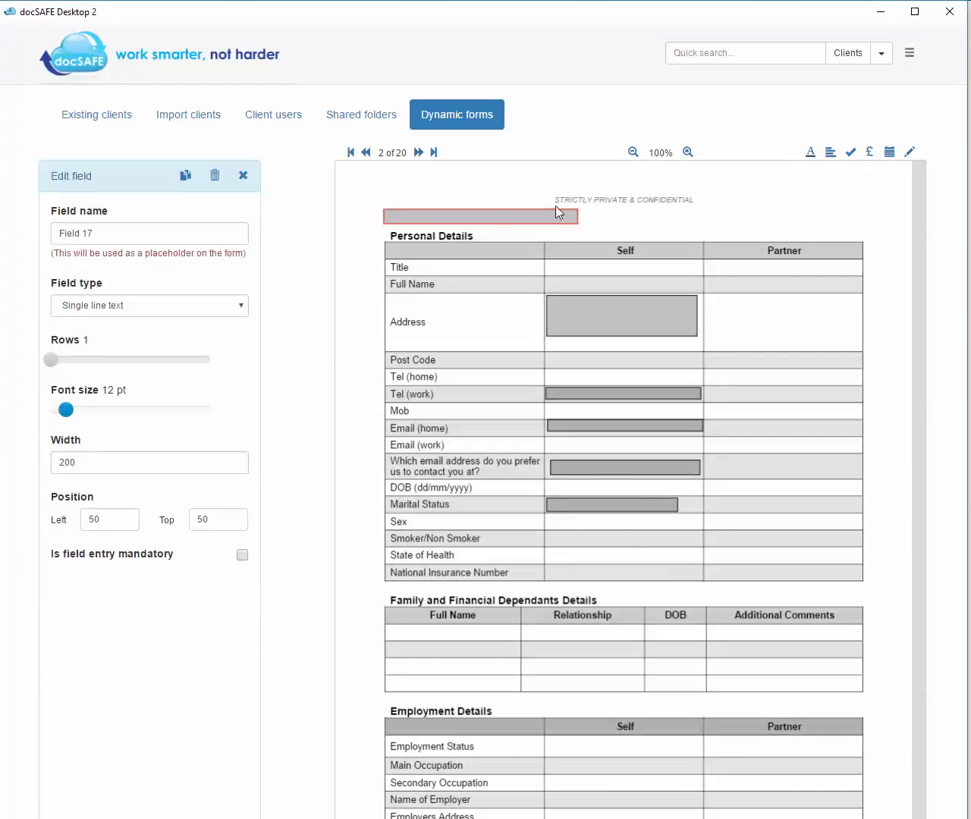
pyautogui.moveTo(486, 213); pyautogui.dragTo(646, 533)
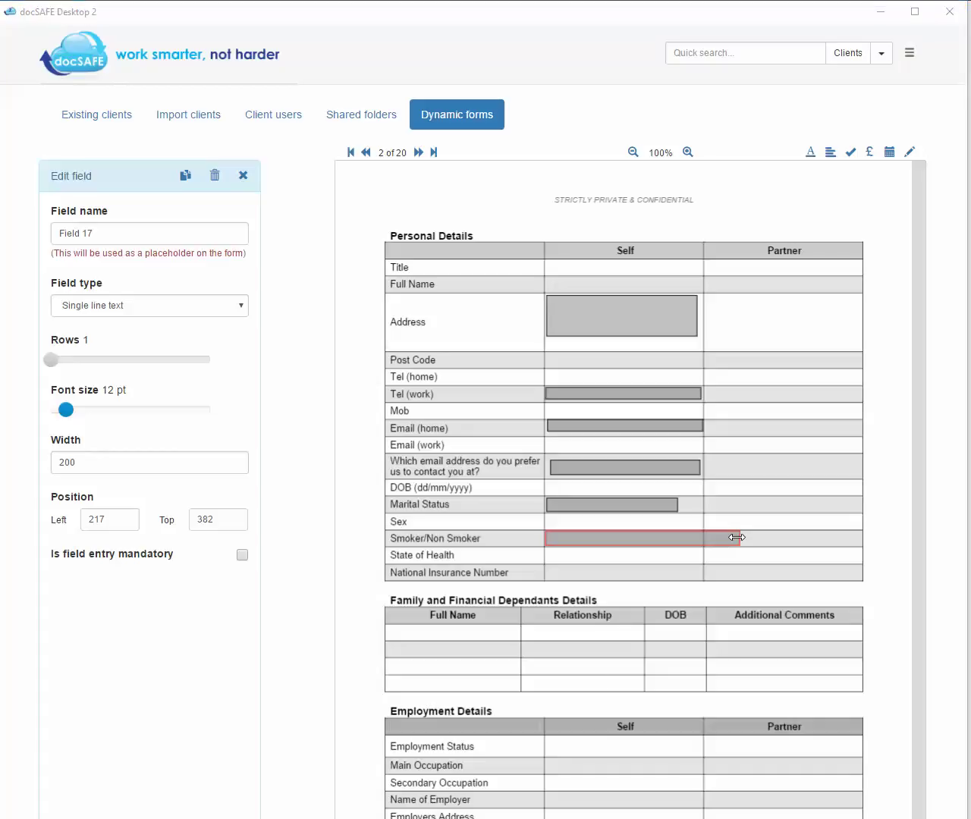
pyautogui.moveTo(739, 537); pyautogui.dragTo(684, 543)
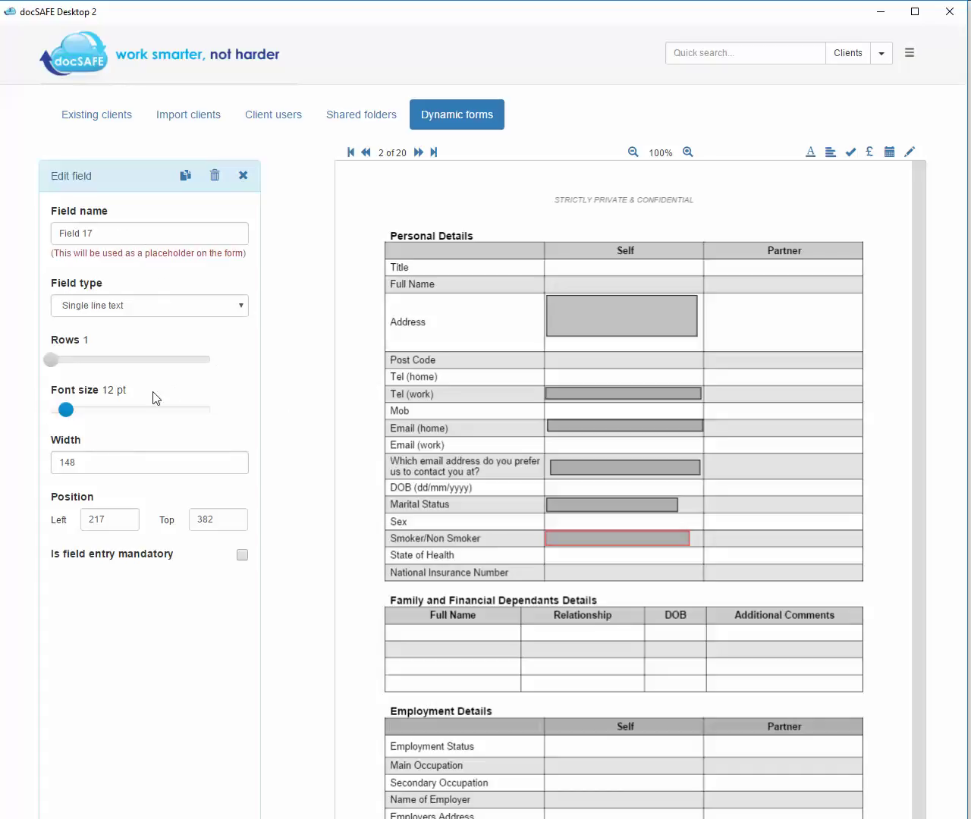
pyautogui.moveTo(66, 410); pyautogui.dragTo(56, 414)
pyautogui.moveTo(652, 538); pyautogui.dragTo(652, 539)
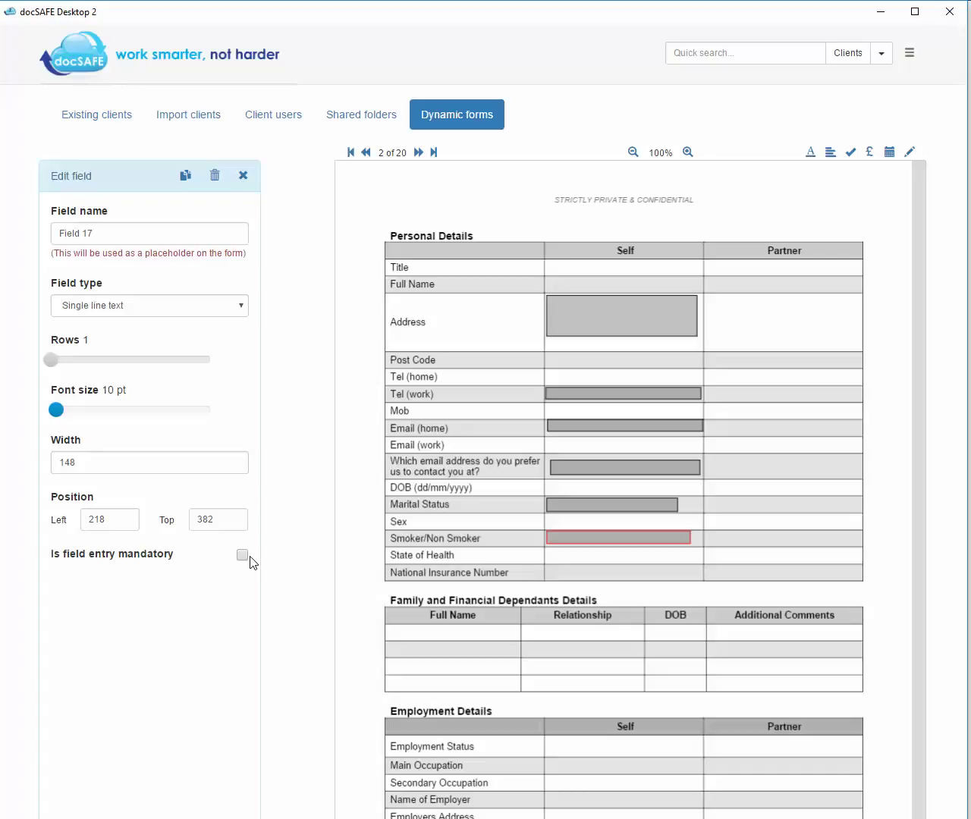
# - Clone the field into State of Health, and add a 4-row, 10 pt multiline field in Partner Address
pyautogui.click(185, 182)
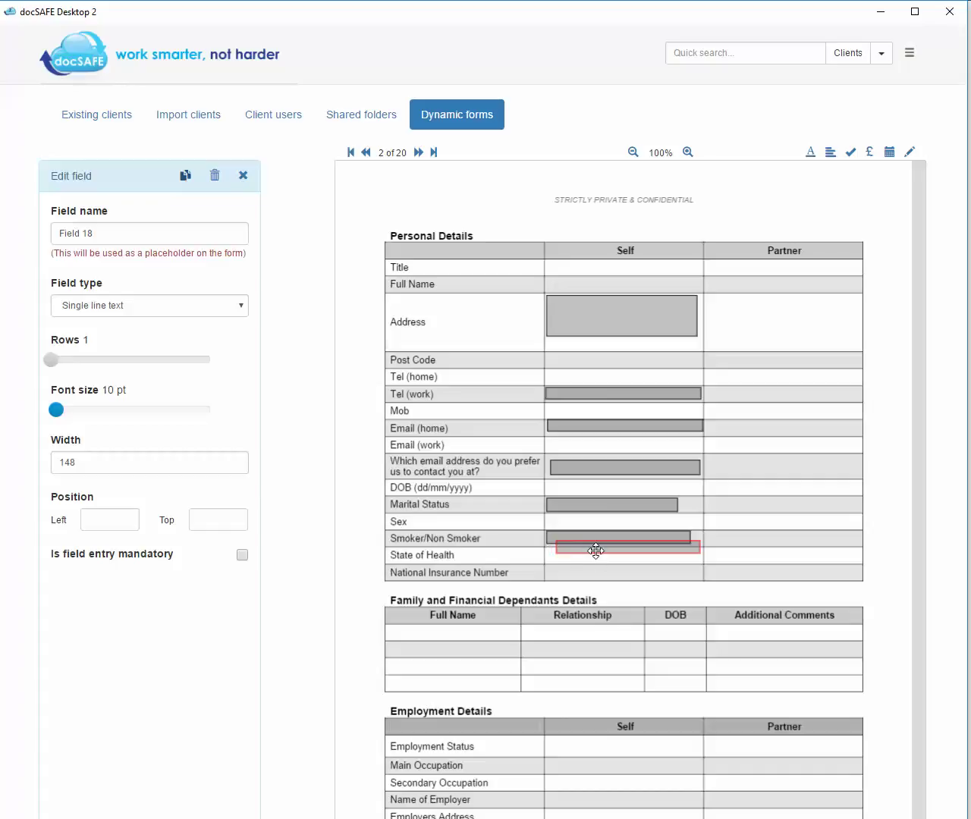
pyautogui.moveTo(596, 550); pyautogui.dragTo(587, 559)
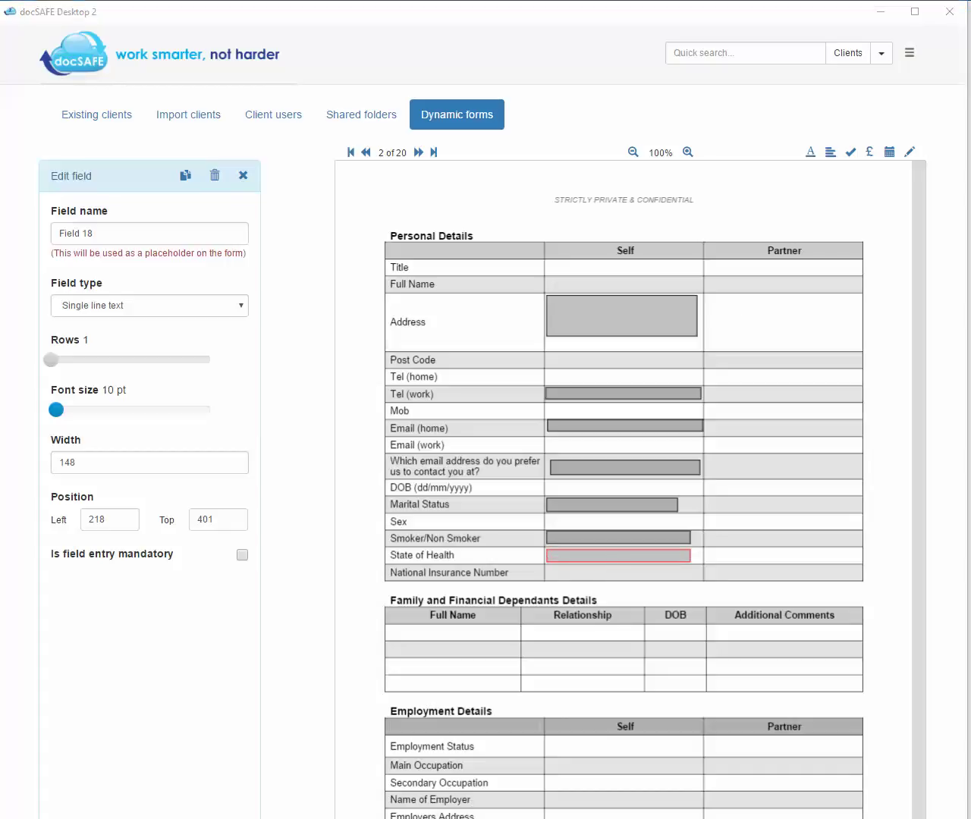
pyautogui.click(835, 160)
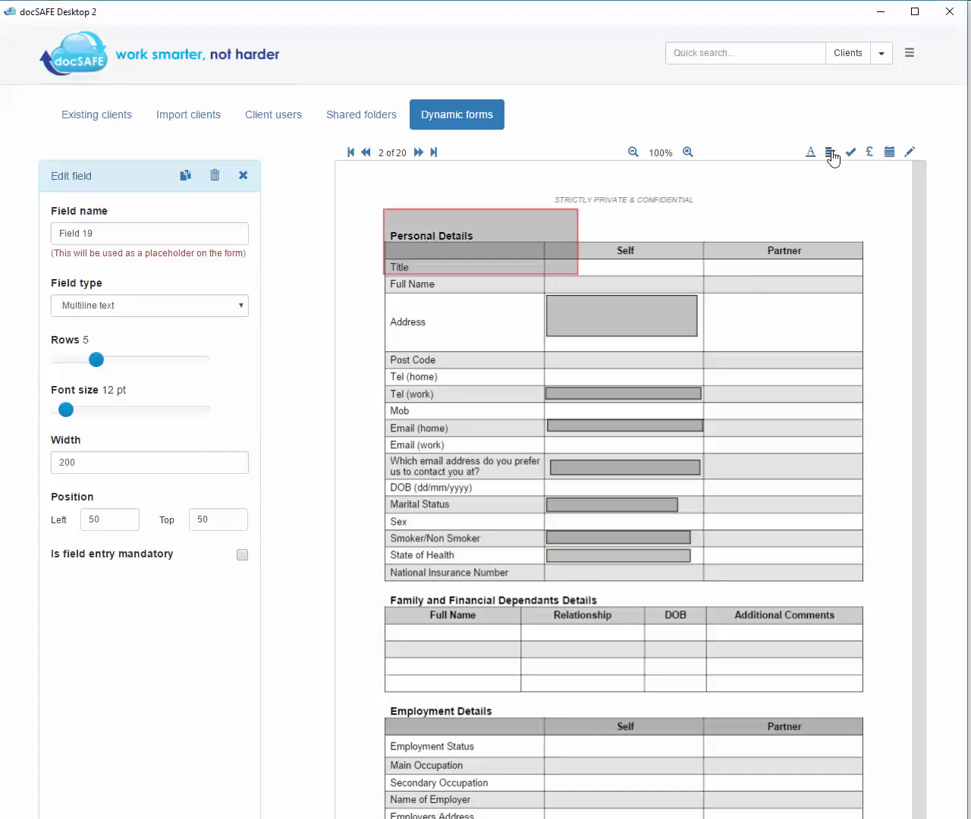
pyautogui.moveTo(526, 219); pyautogui.dragTo(835, 316)
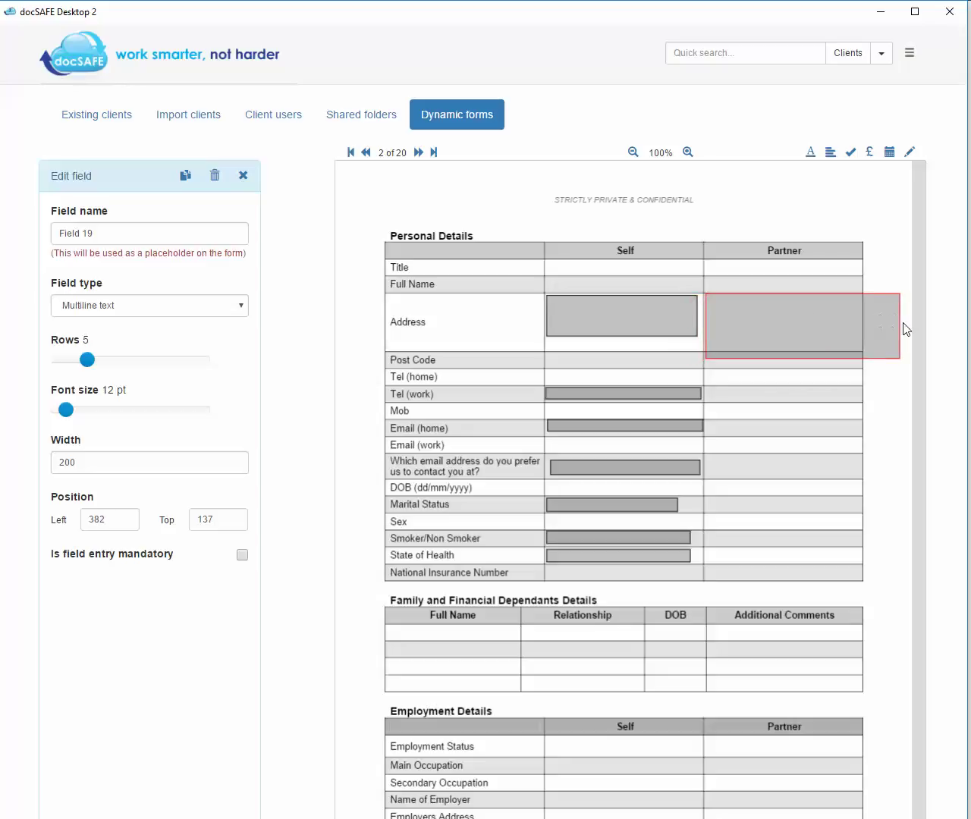
pyautogui.moveTo(899, 319); pyautogui.dragTo(853, 318)
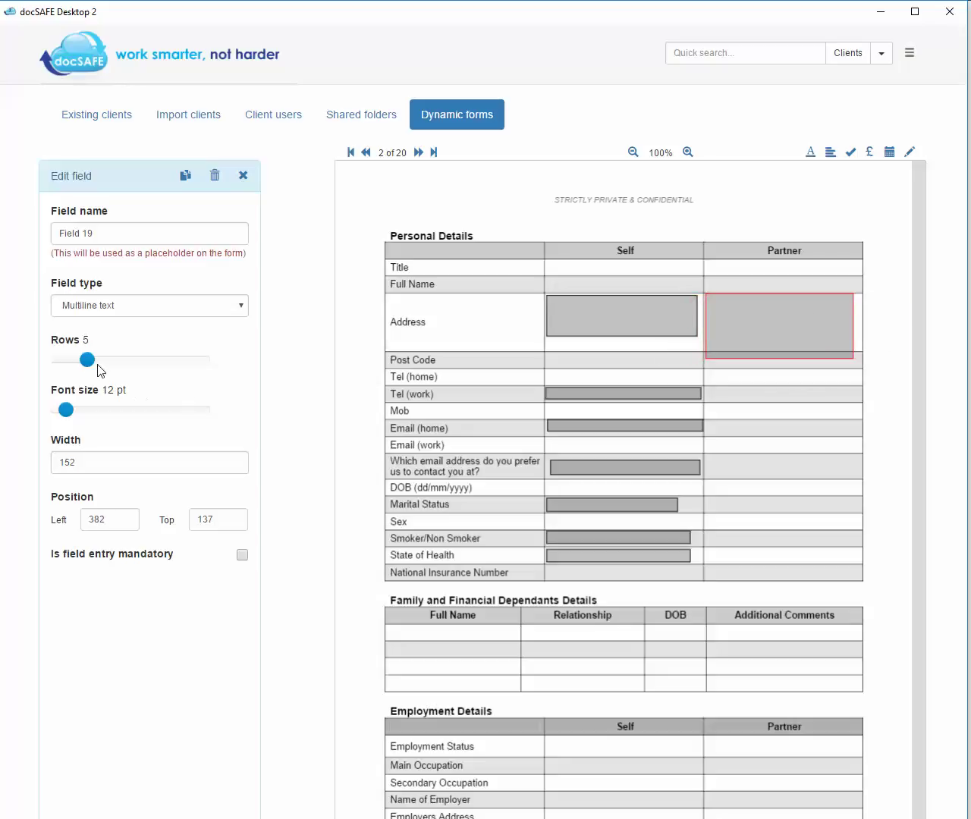
pyautogui.moveTo(88, 362); pyautogui.dragTo(56, 410)
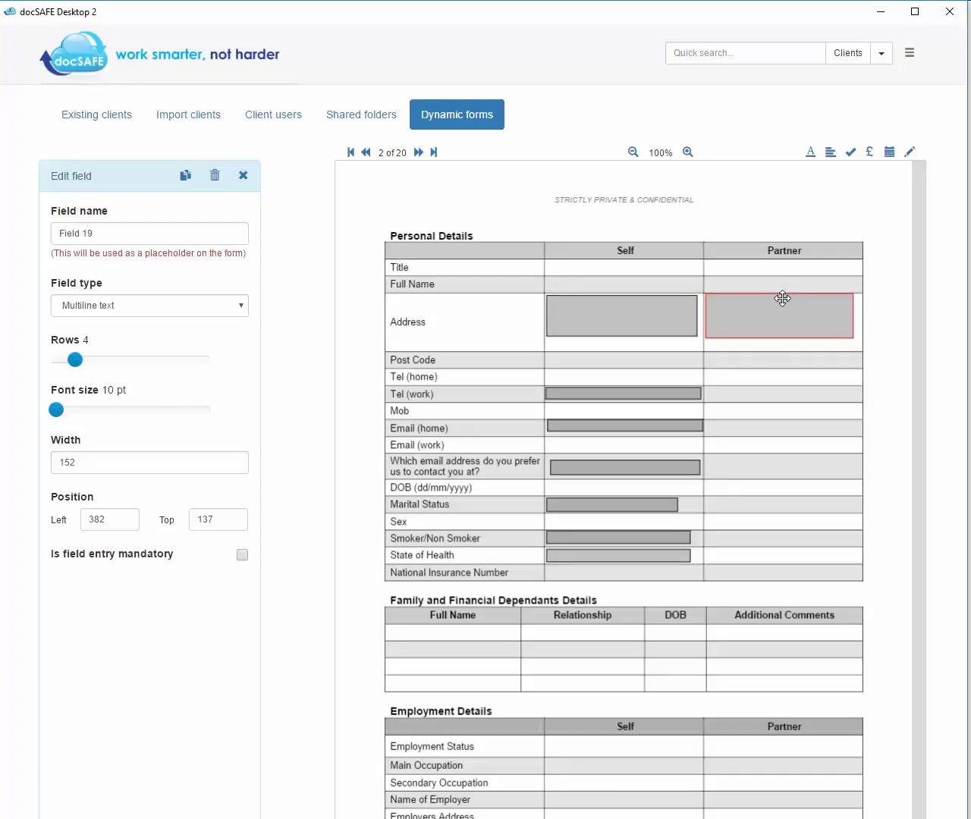
# - Add a tick box in the dependants DOB column and a signature field in Employment Details, then return to page 1
pyautogui.click(851, 153)
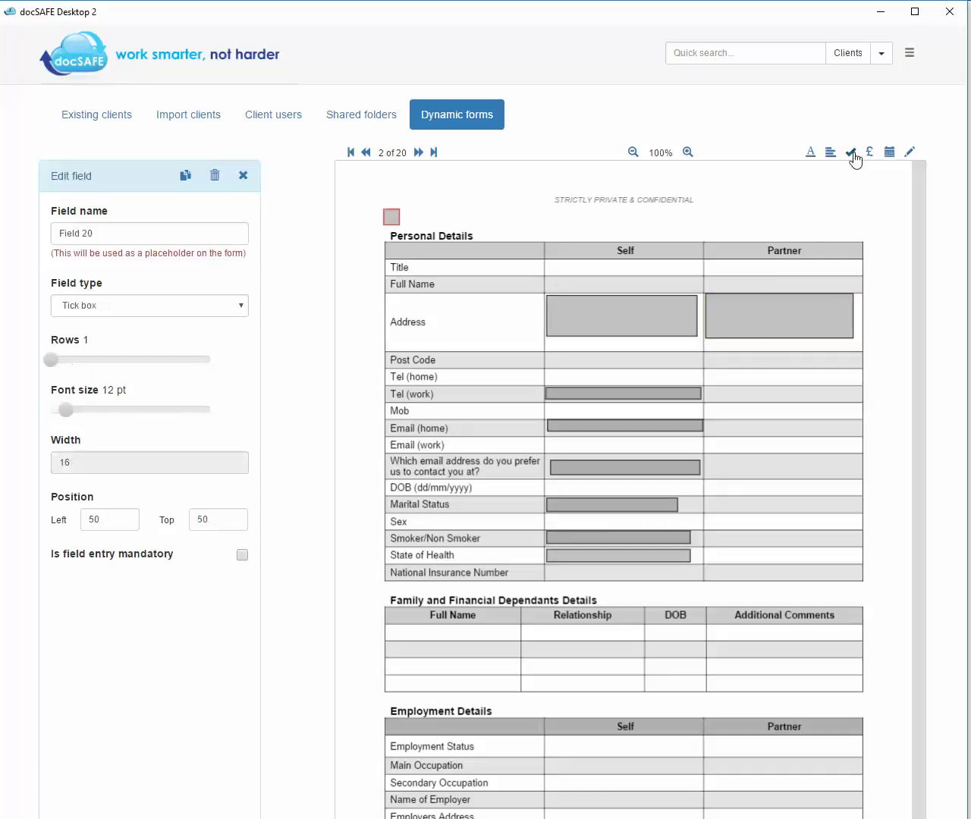
pyautogui.moveTo(401, 226); pyautogui.dragTo(681, 632)
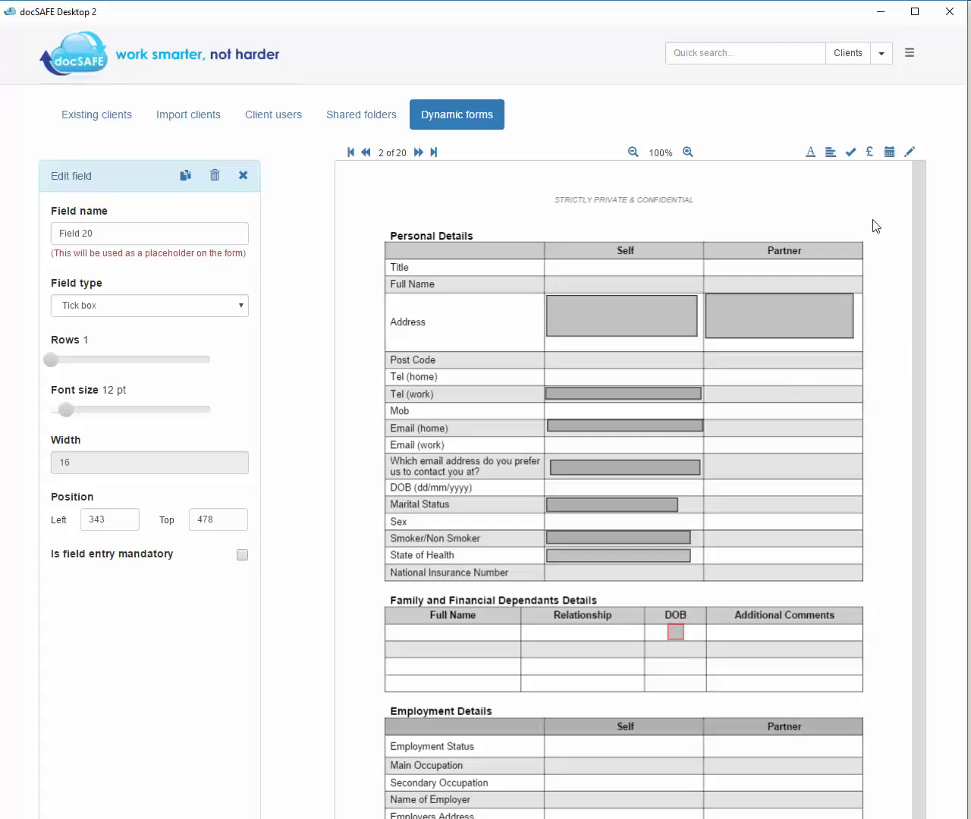
pyautogui.click(909, 157)
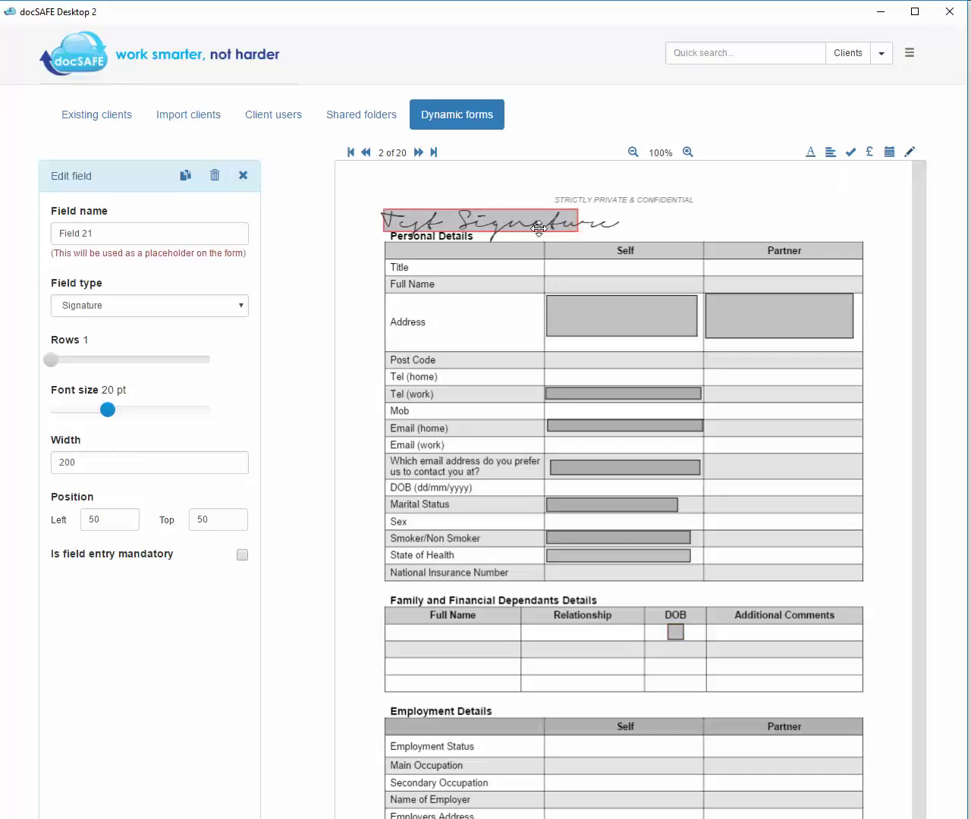
pyautogui.moveTo(533, 227)
pyautogui.mouseDown()
pyautogui.moveTo(567, 375)
pyautogui.moveTo(816, 607)
pyautogui.moveTo(805, 742)
pyautogui.moveTo(700, 764)
pyautogui.moveTo(666, 758)
pyautogui.moveTo(695, 755)
pyautogui.mouseUp()
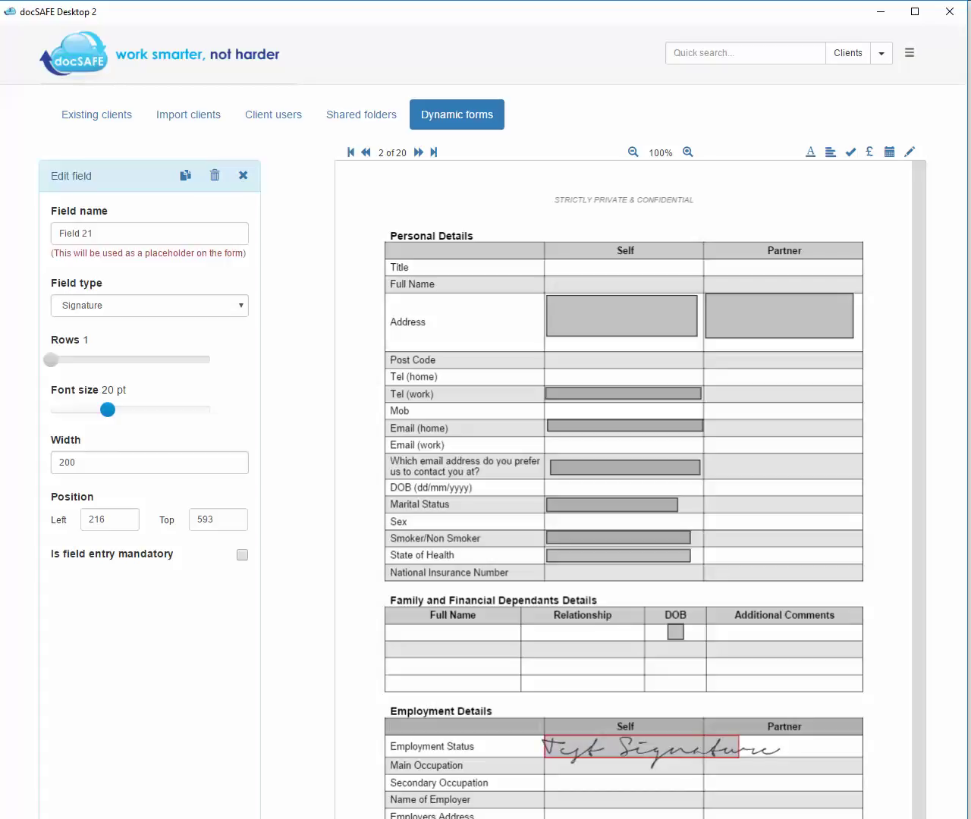
pyautogui.click(367, 152)
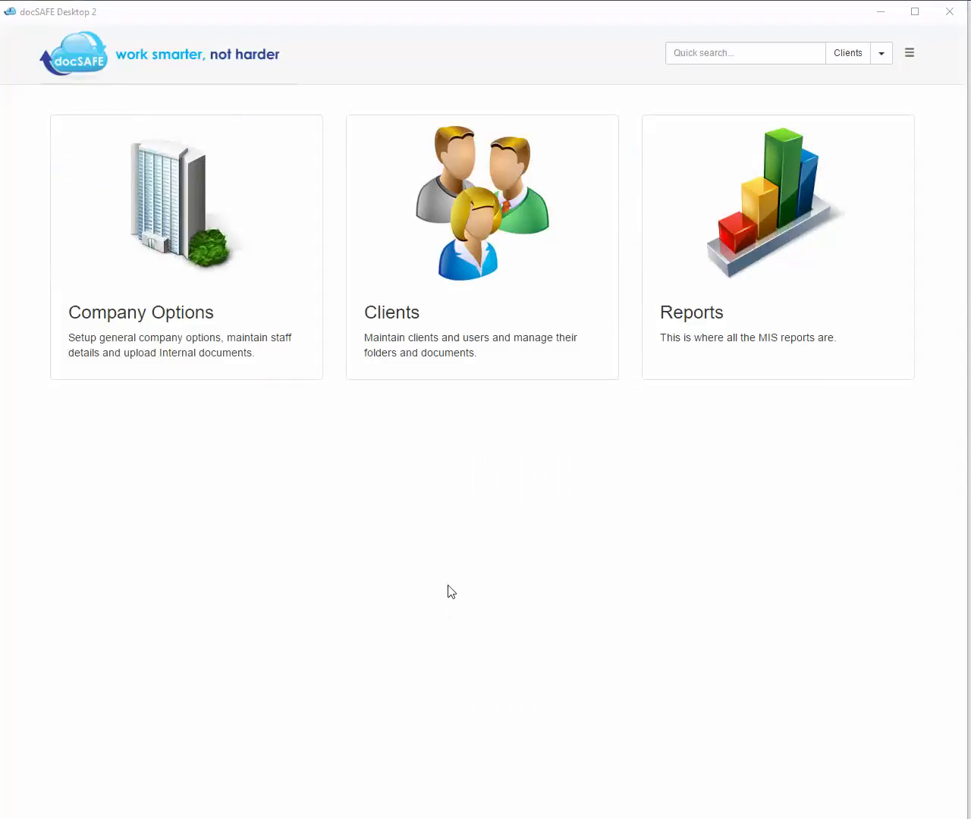
# - From Vancouver House Ltd's Due Diligence folder, send a Request form fill for Fact Find Personal
pyautogui.click(479, 287)
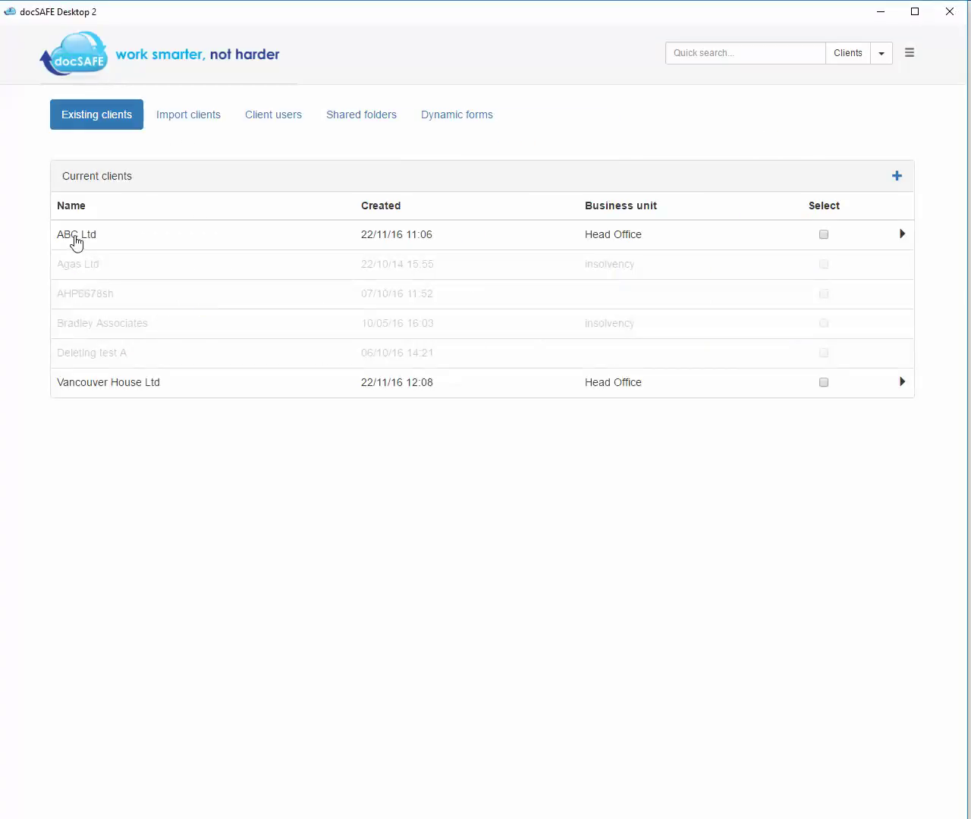
pyautogui.click(107, 384)
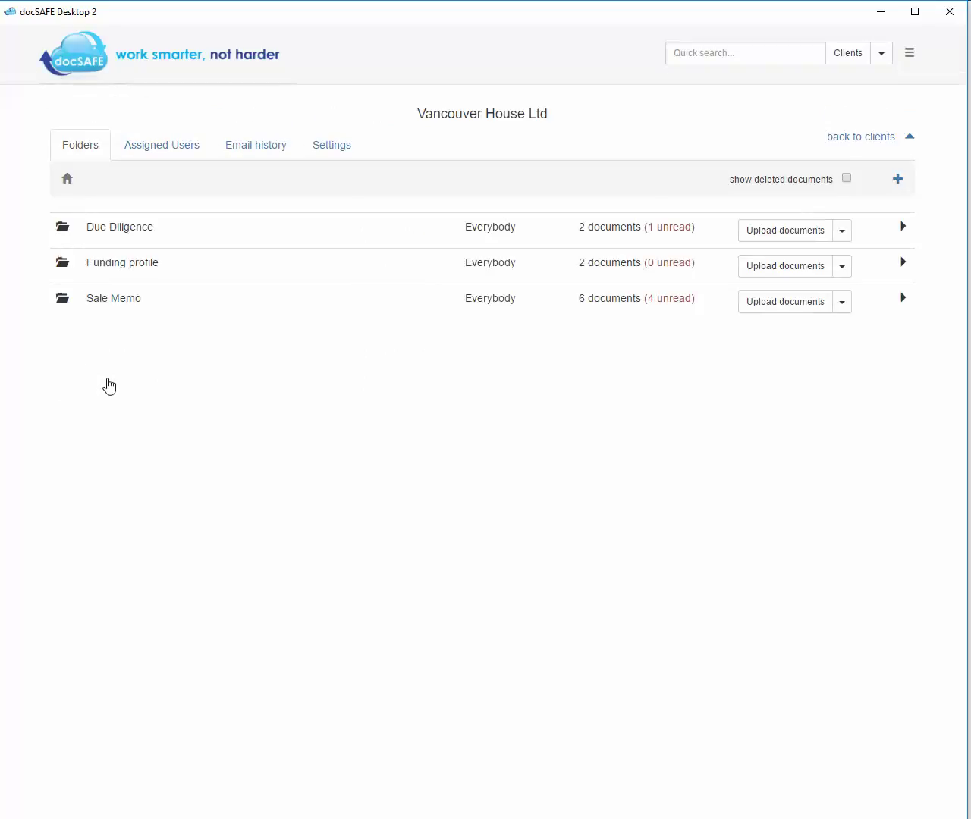
pyautogui.click(150, 230)
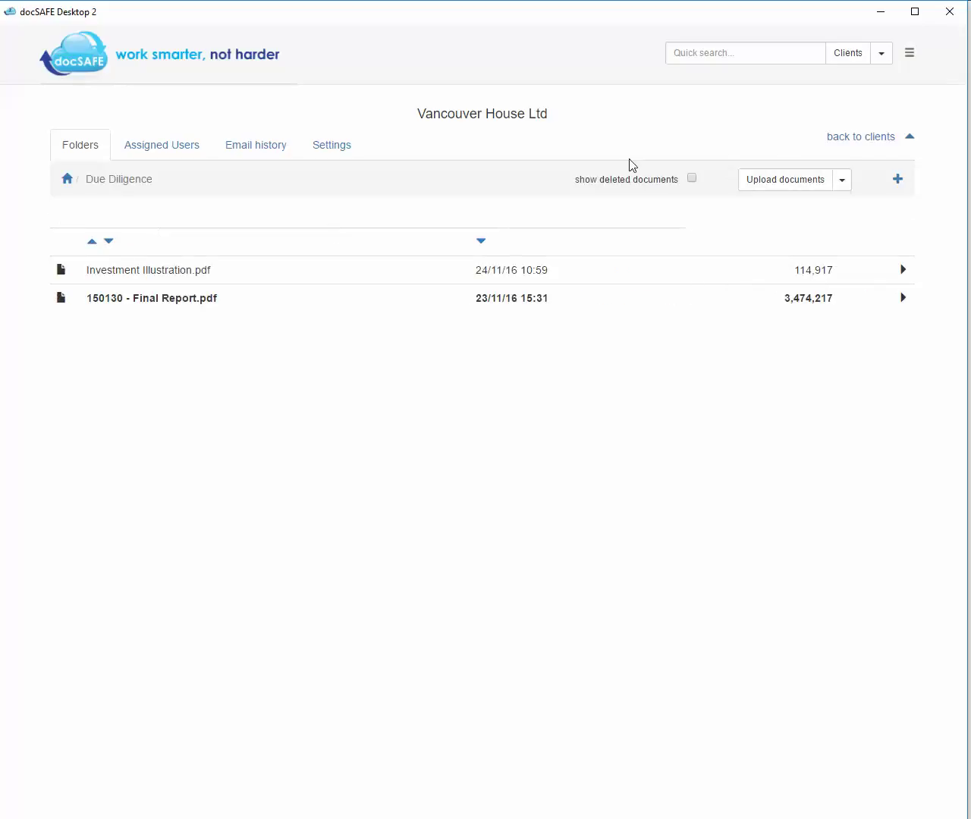
pyautogui.click(843, 183)
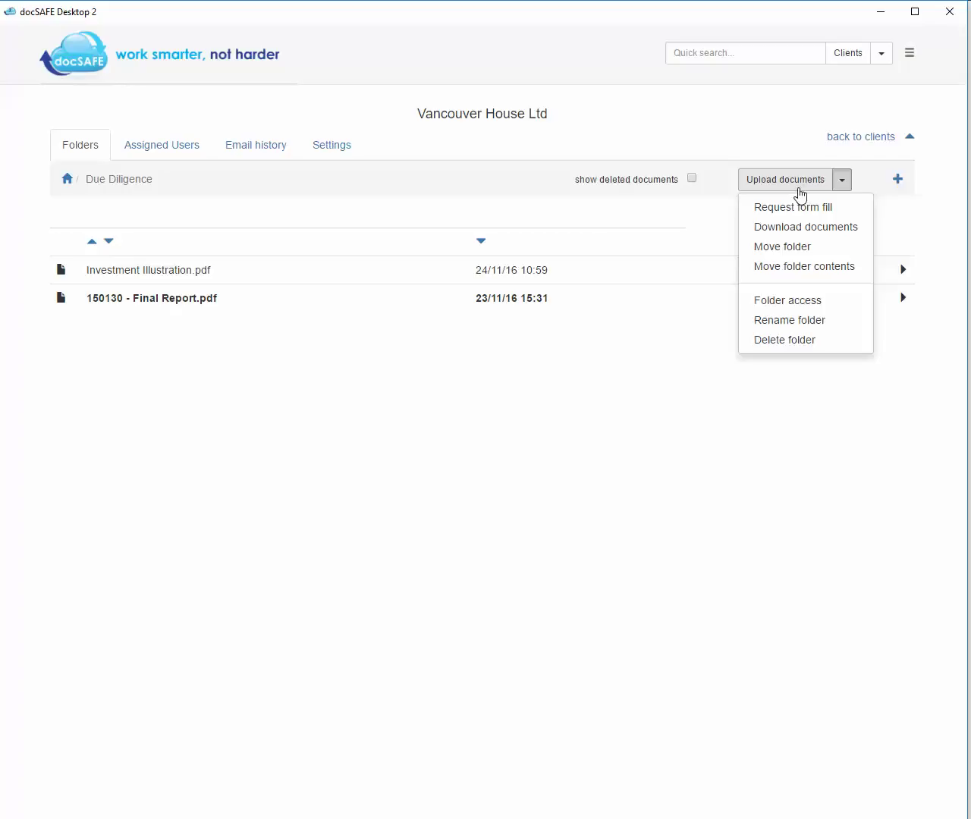
pyautogui.click(799, 208)
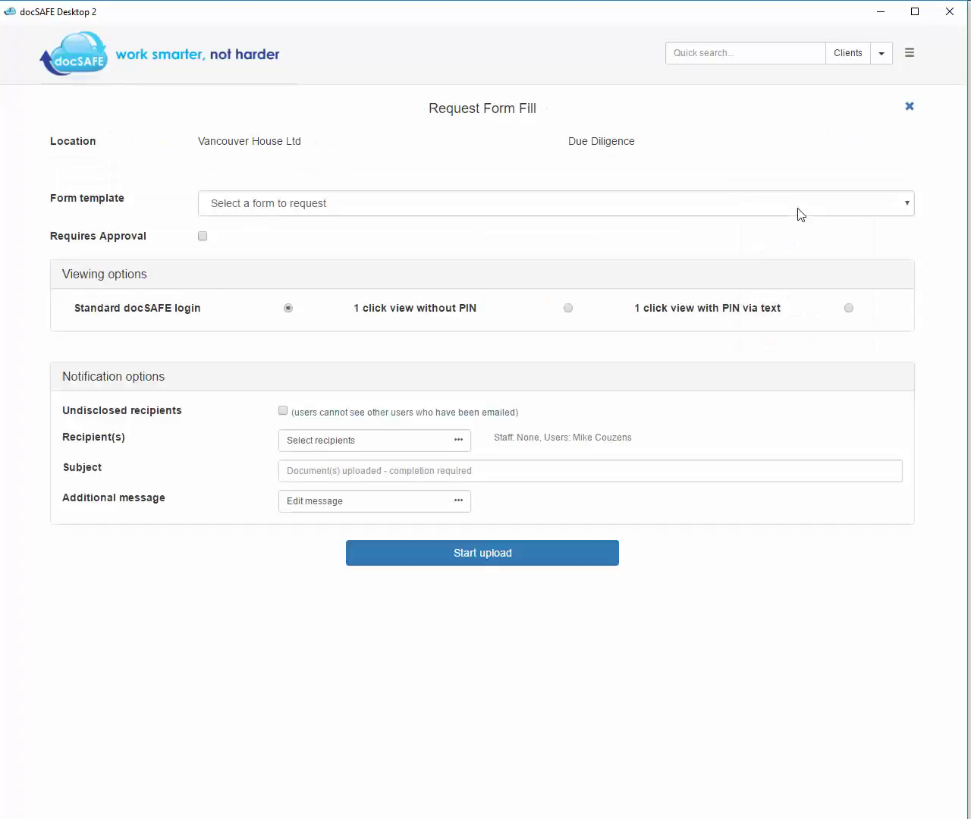
pyautogui.click(884, 205)
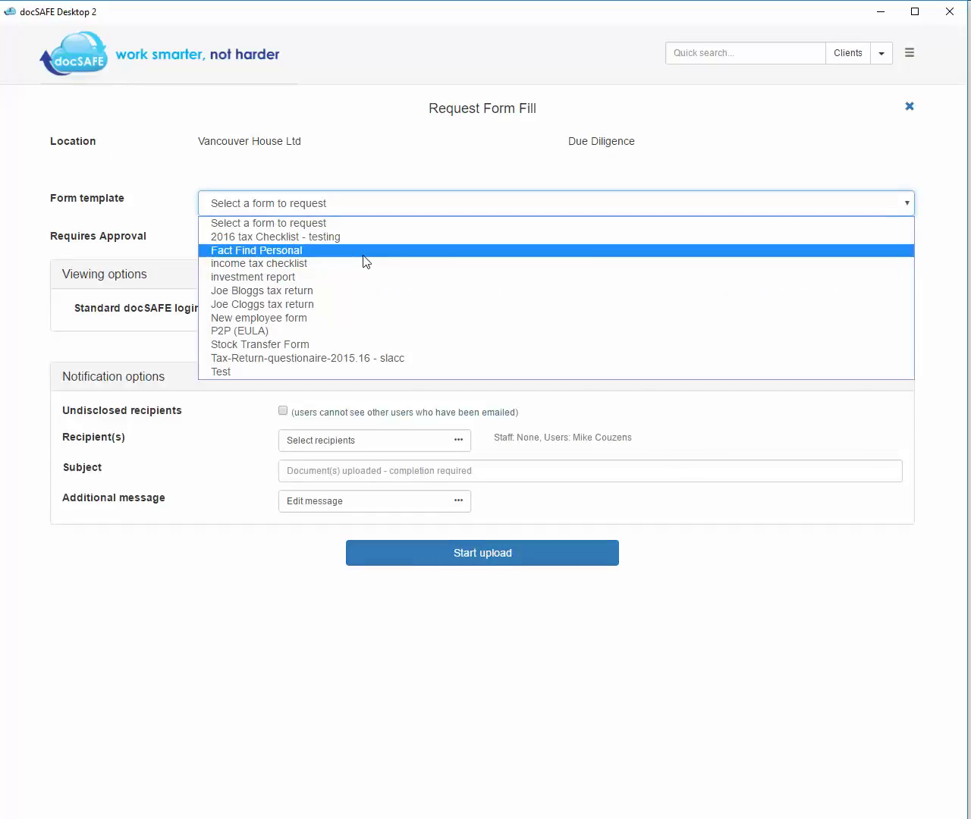
pyautogui.click(281, 258)
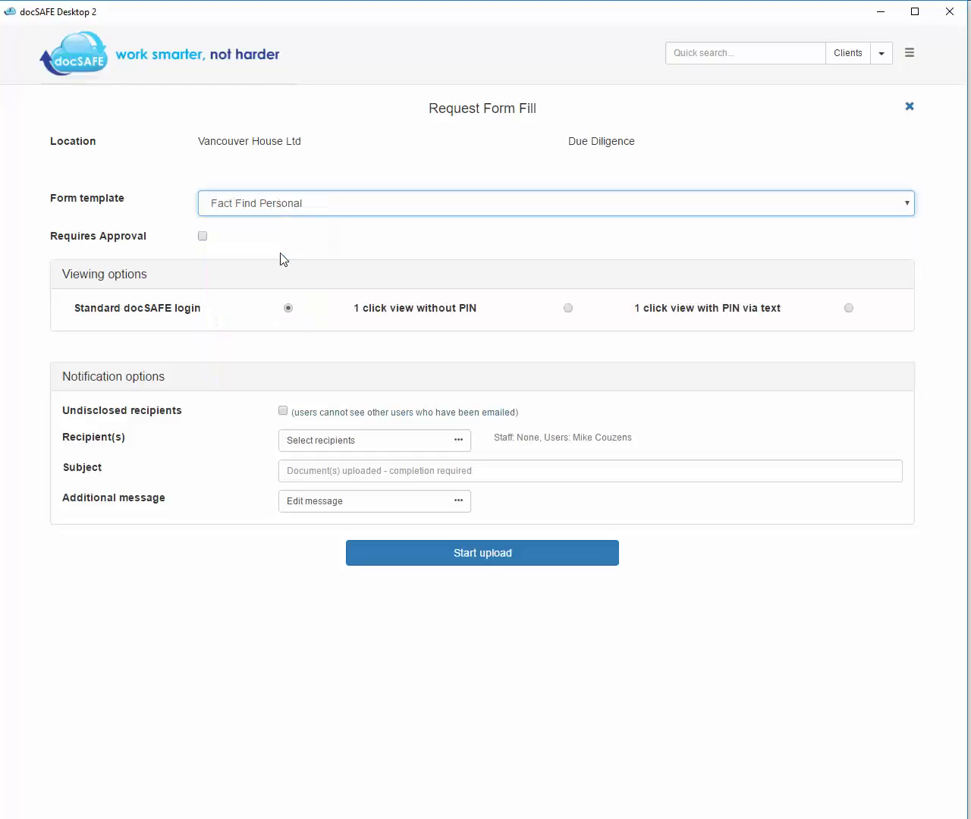
pyautogui.click(478, 561)
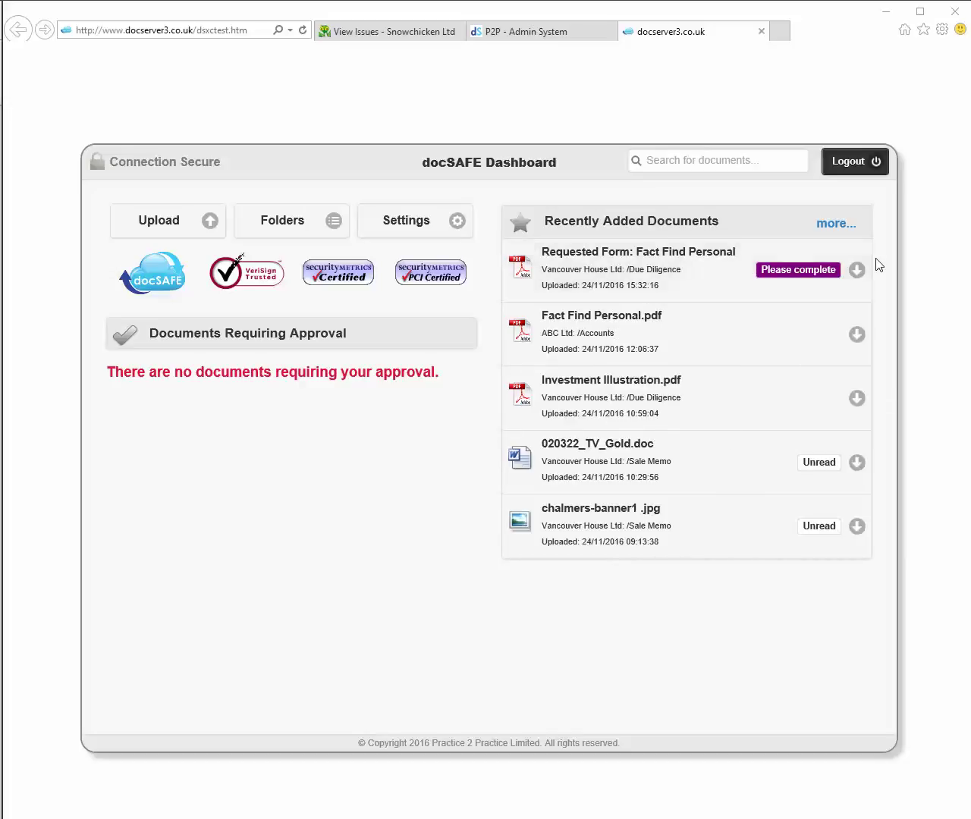
# - Open the 'Requested Form: Fact Find Personal' entry and start completing it online
pyautogui.moveTo(797, 281)
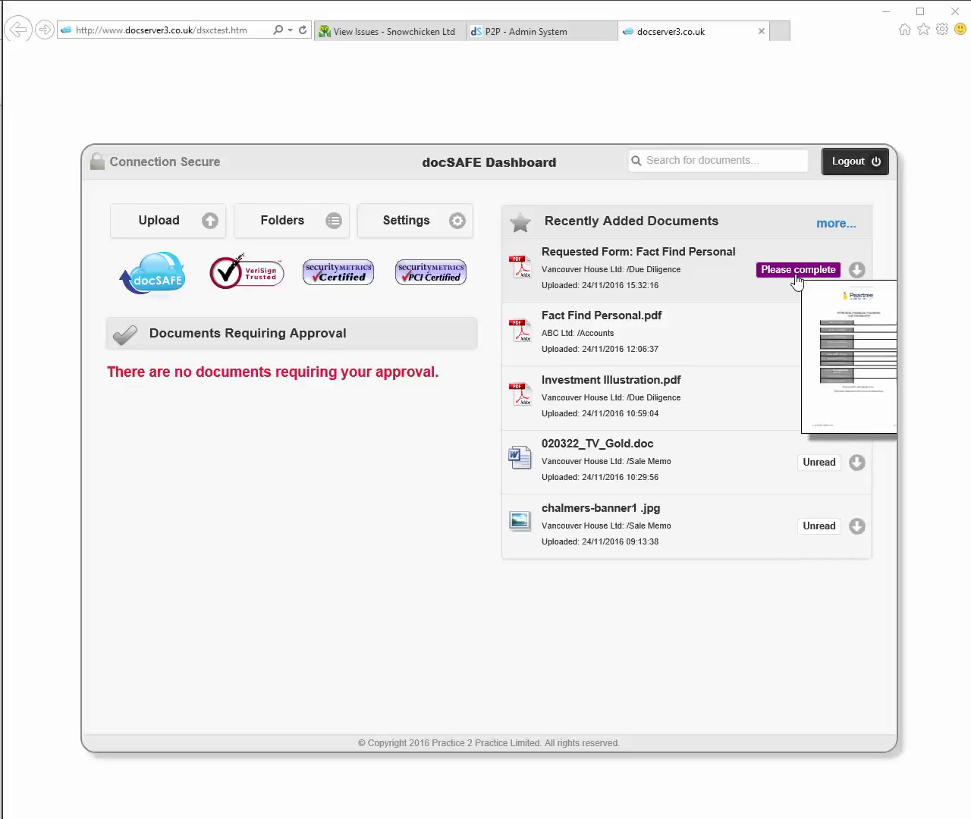
pyautogui.click(659, 281)
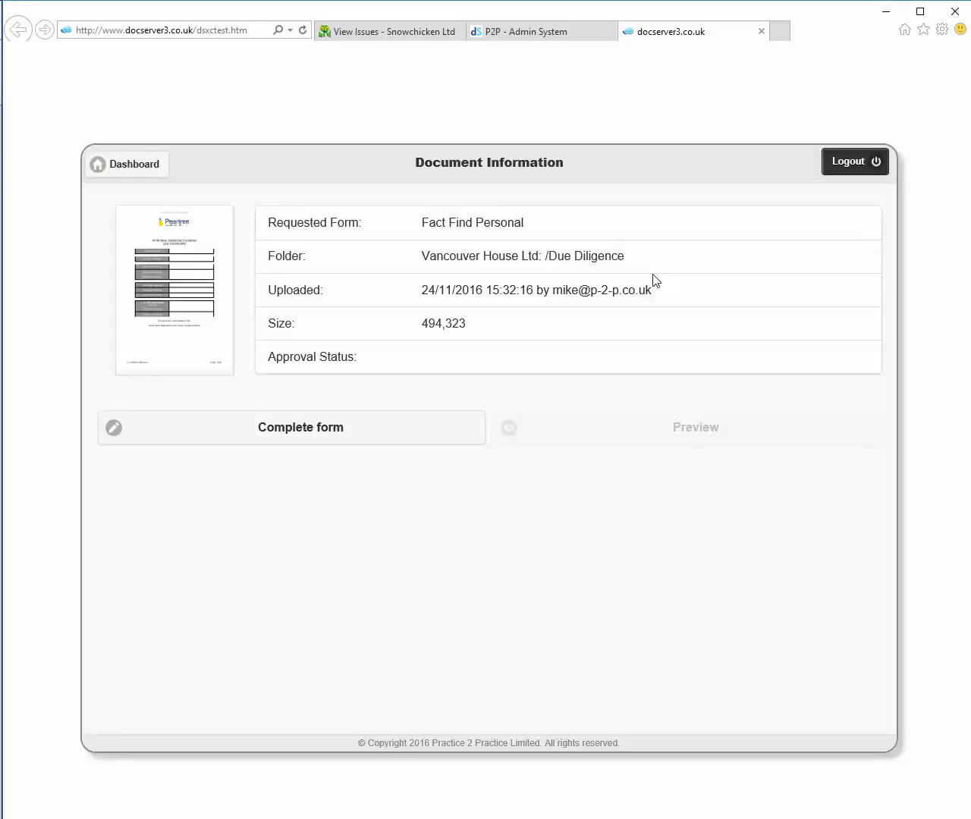
pyautogui.click(343, 429)
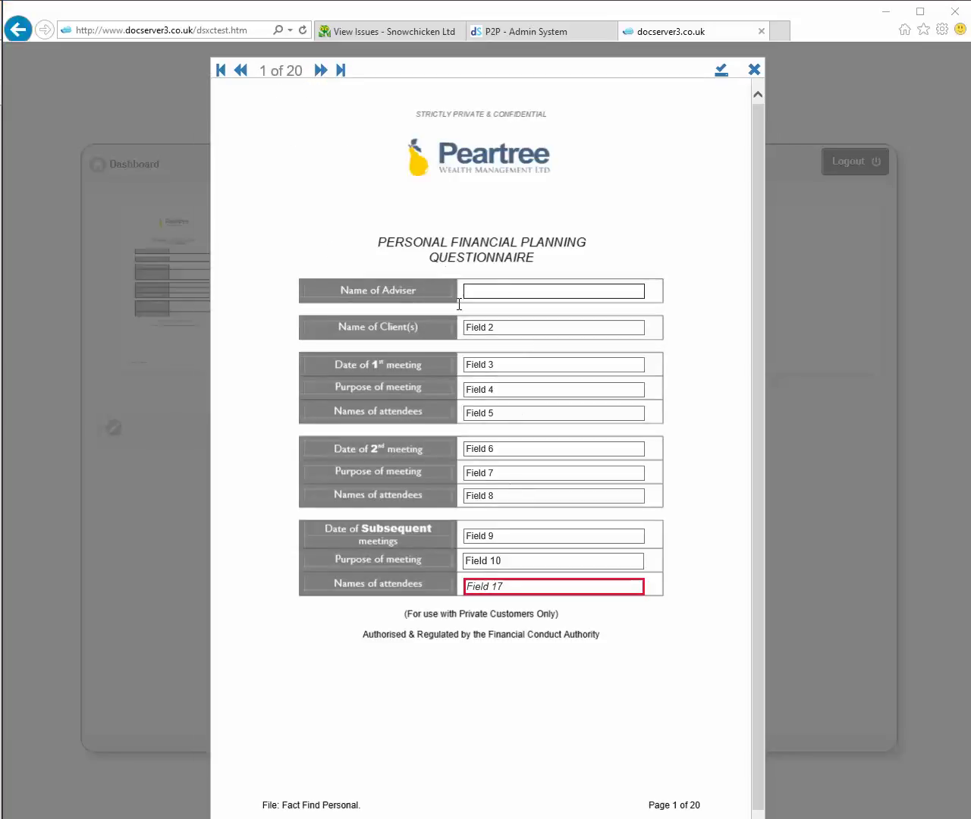
# - On page 1, enter the adviser's name and '20th Nov' as the purpose of meeting
pyautogui.click(321, 71)
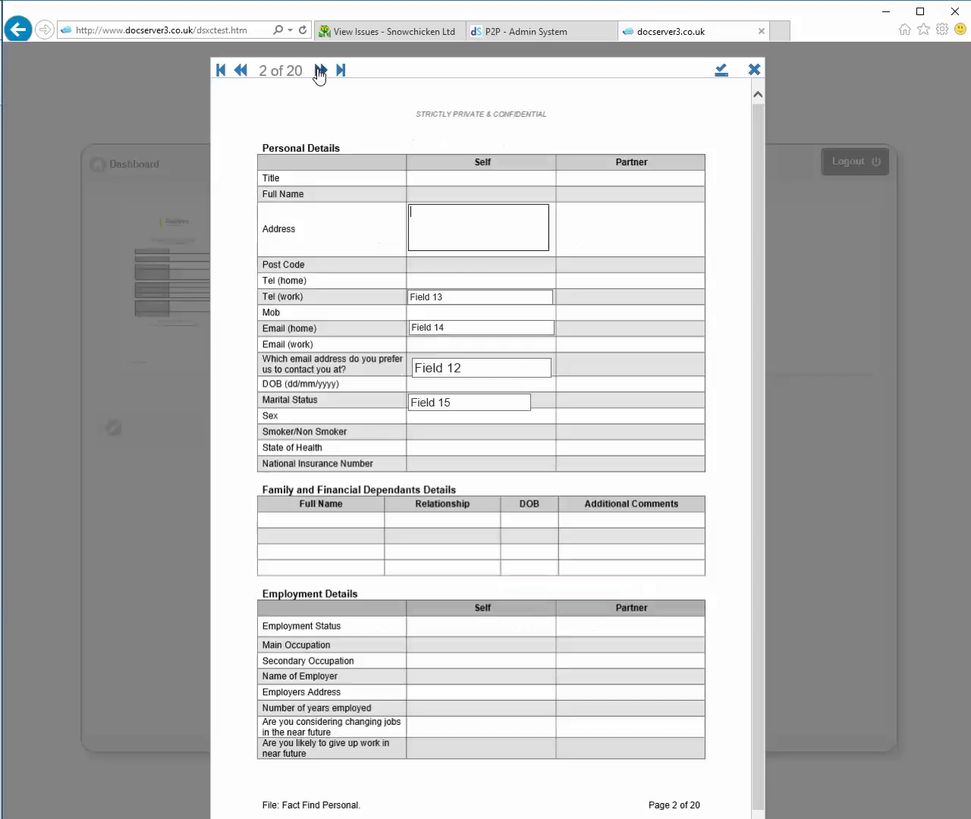
pyautogui.click(242, 70)
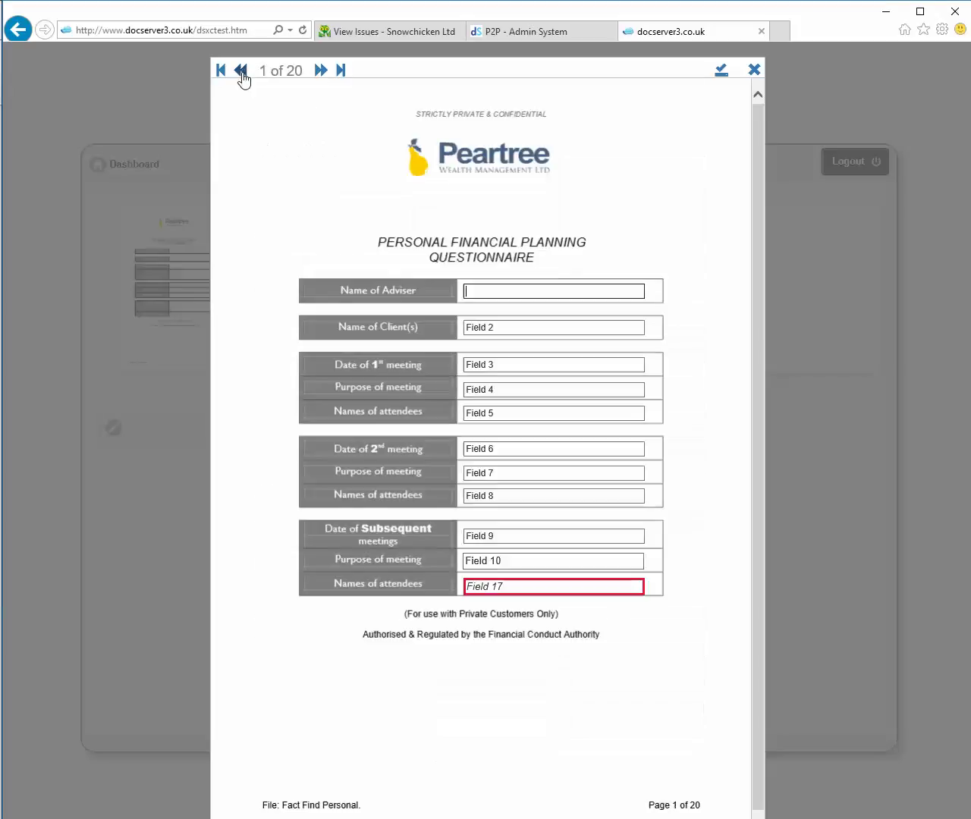
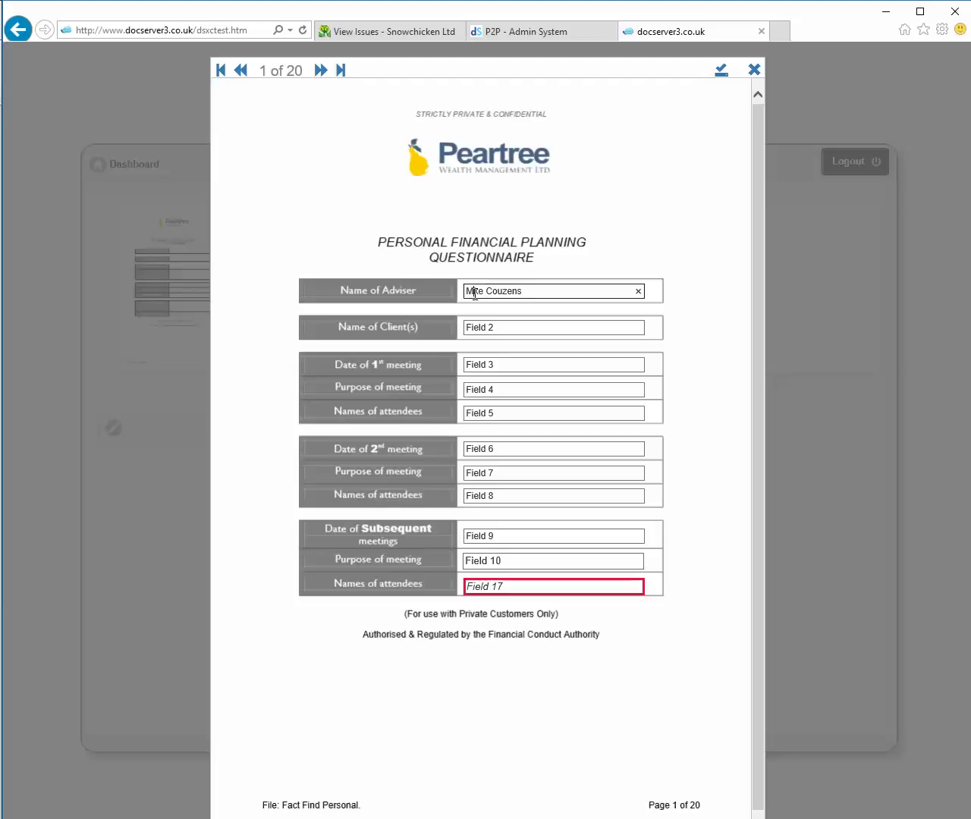
pyautogui.press('Tab')
pyautogui.press('Tab')
pyautogui.press('Tab')
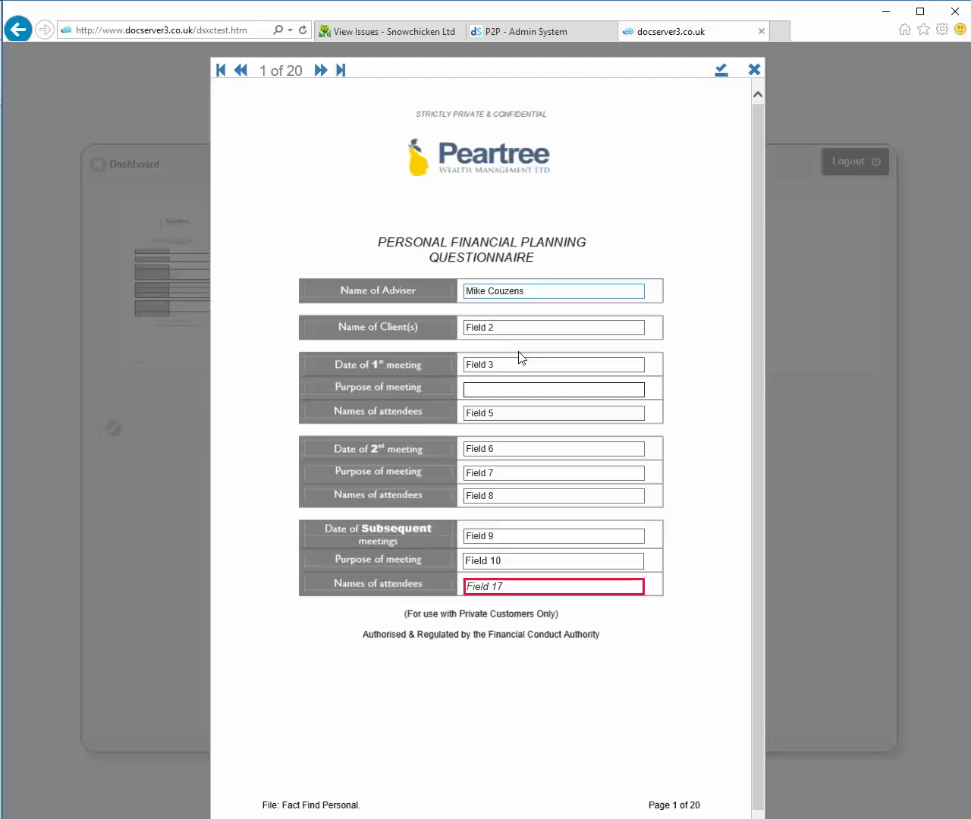
pyautogui.write('20th NOv')
pyautogui.press('BackSpace')
pyautogui.press('BackSpace')
pyautogui.press('BackSpace')
pyautogui.write('ov')
# - Fill in the names of attendees with the attendee's full name and submit the form
pyautogui.click(530, 584)
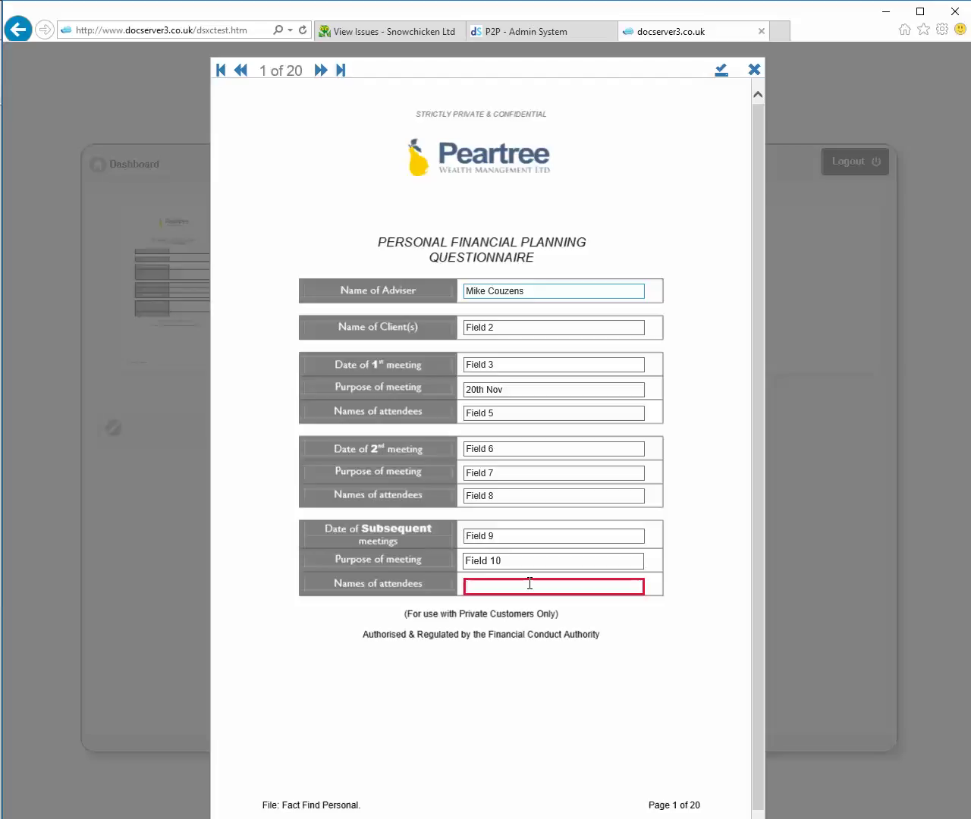
pyautogui.click(721, 72)
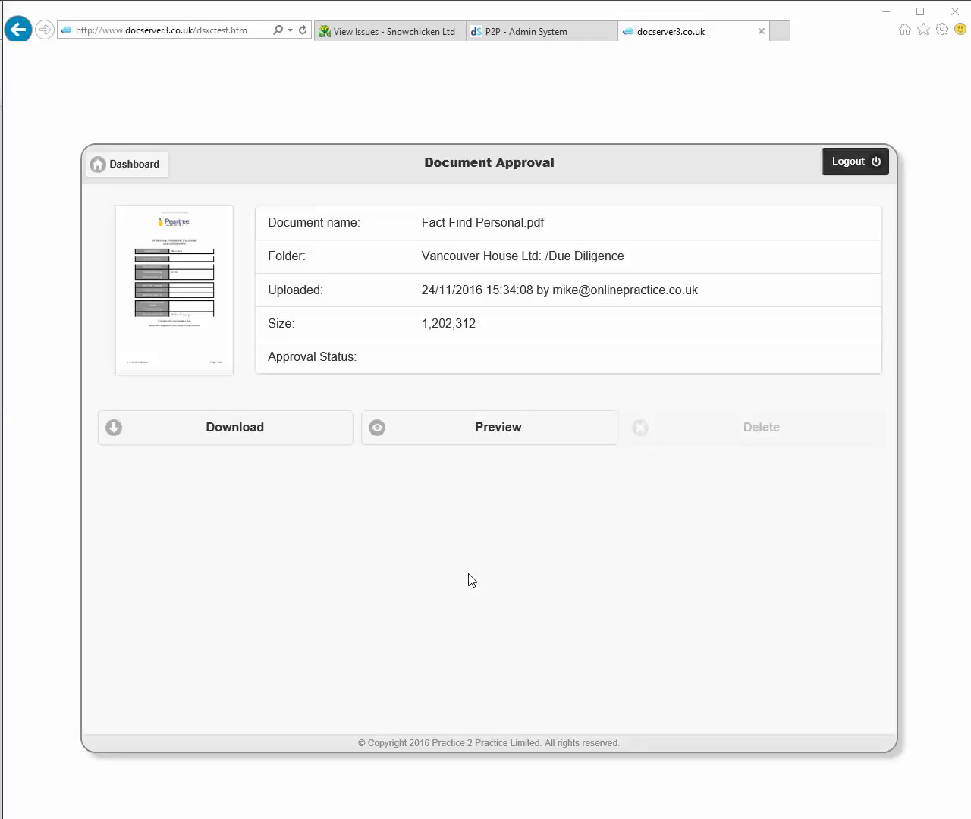
pyautogui.click(483, 429)
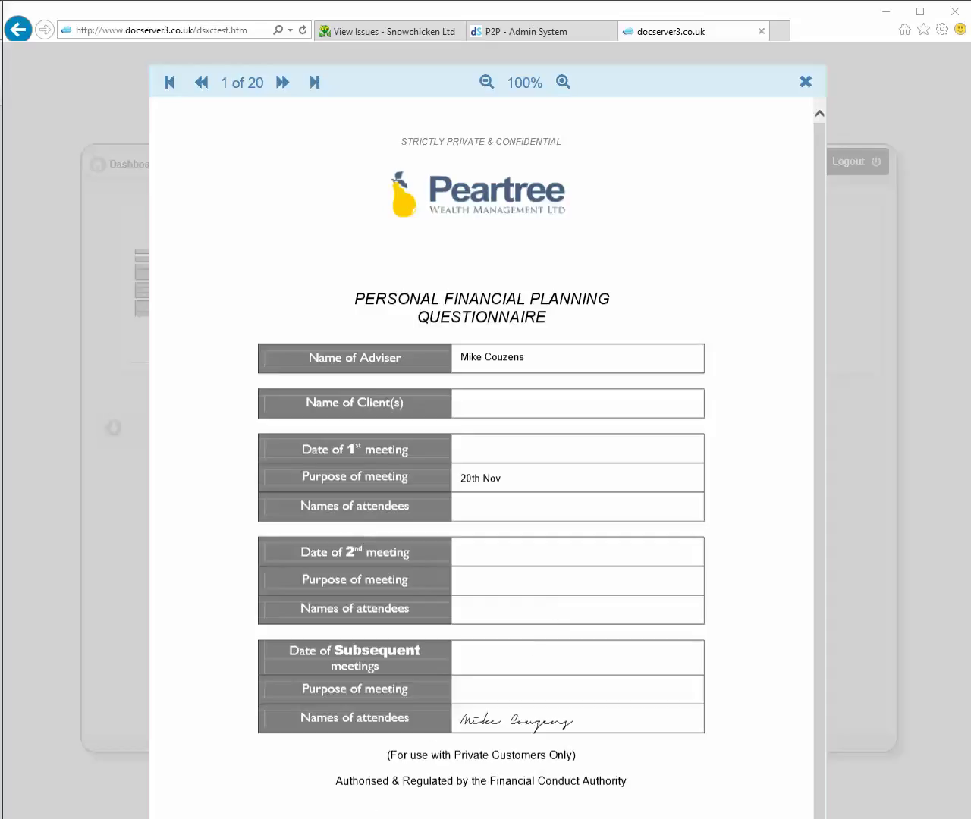
pyautogui.click(805, 83)
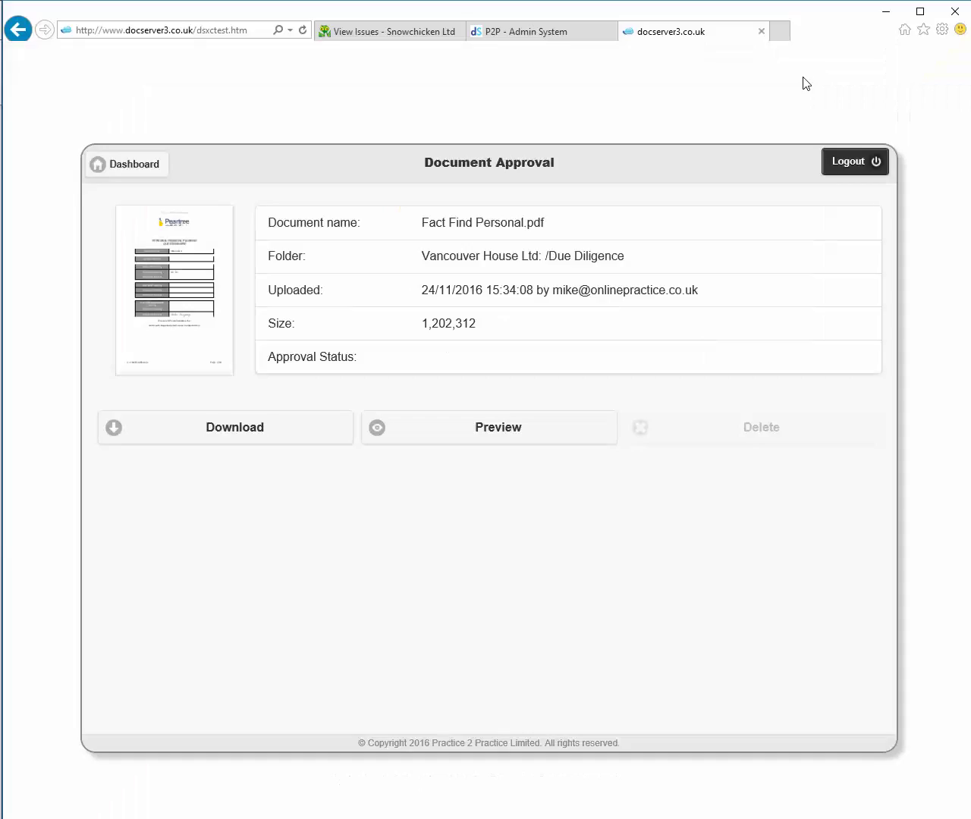